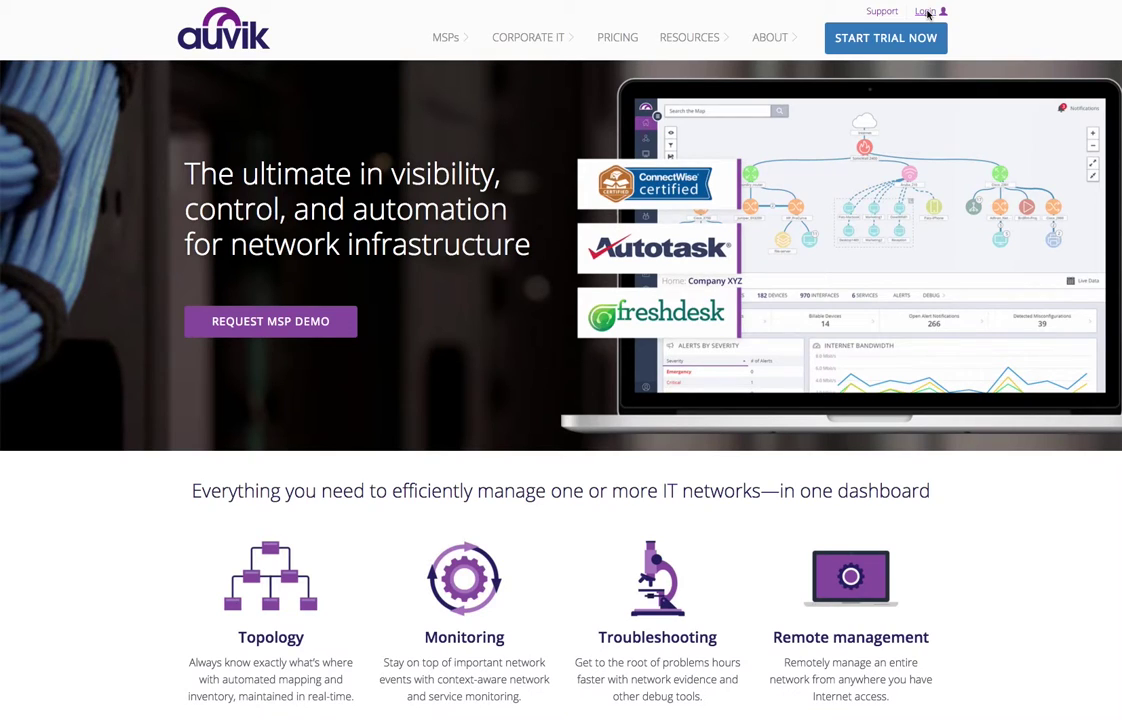
Log in and start a new client named 'Sample Company Name' with desired URL samplecompany1
click(926, 12)
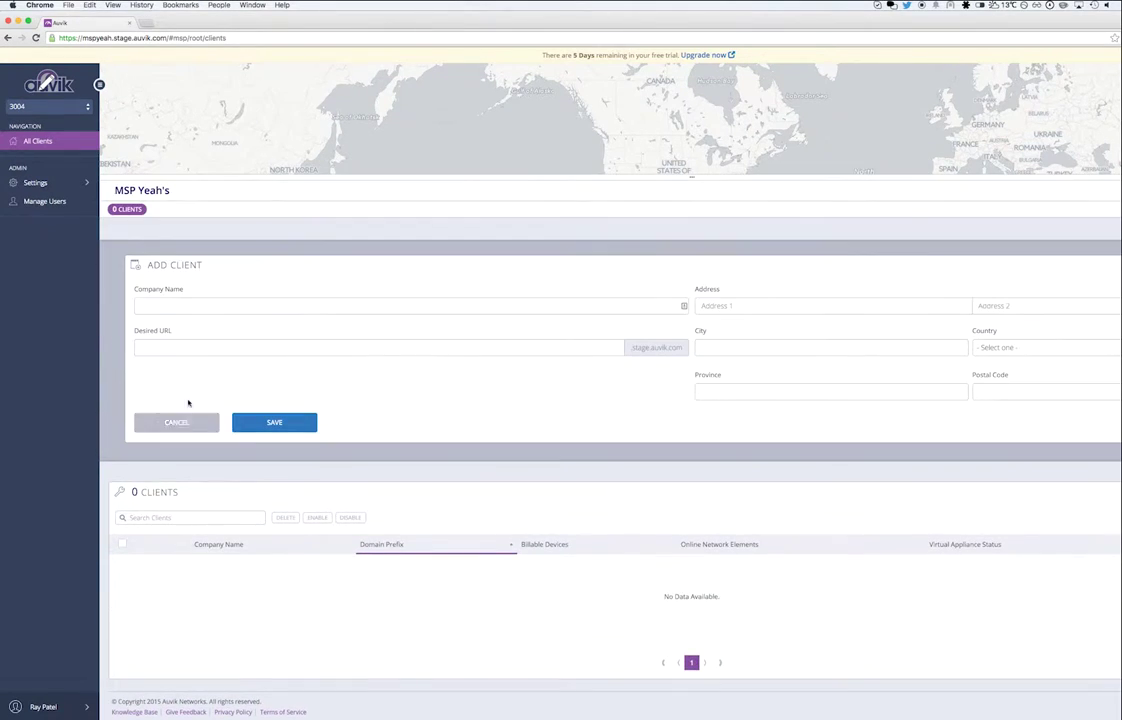
click(163, 307)
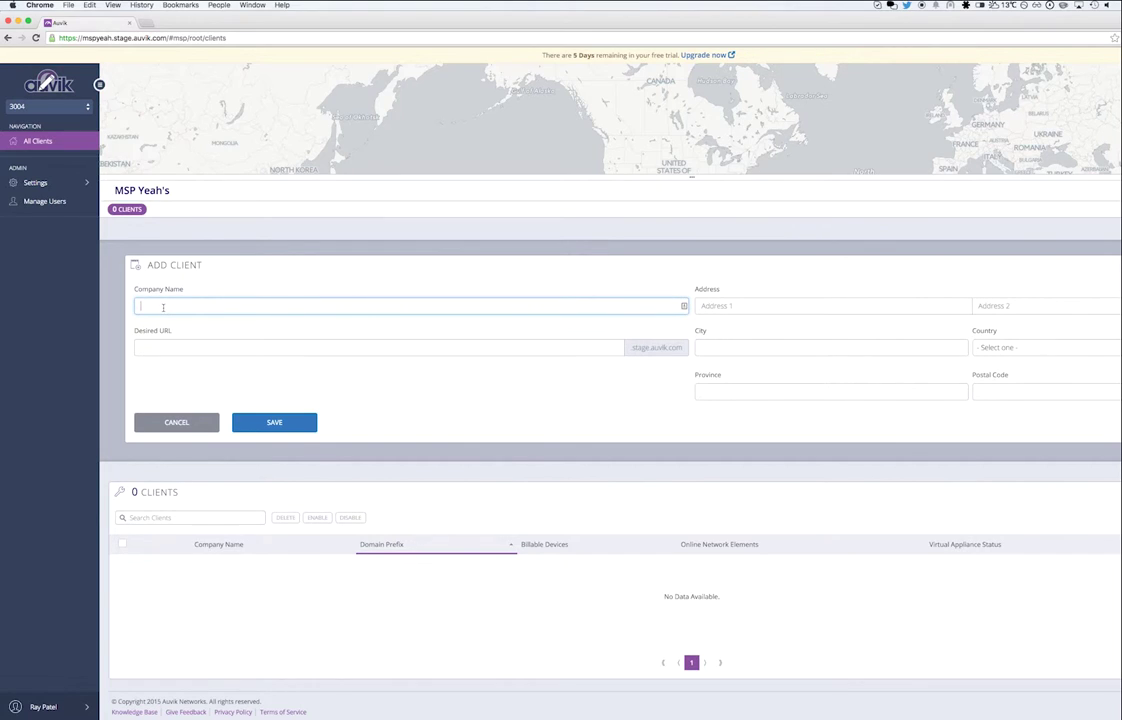
text(Sample Company Name)
key(Tab)
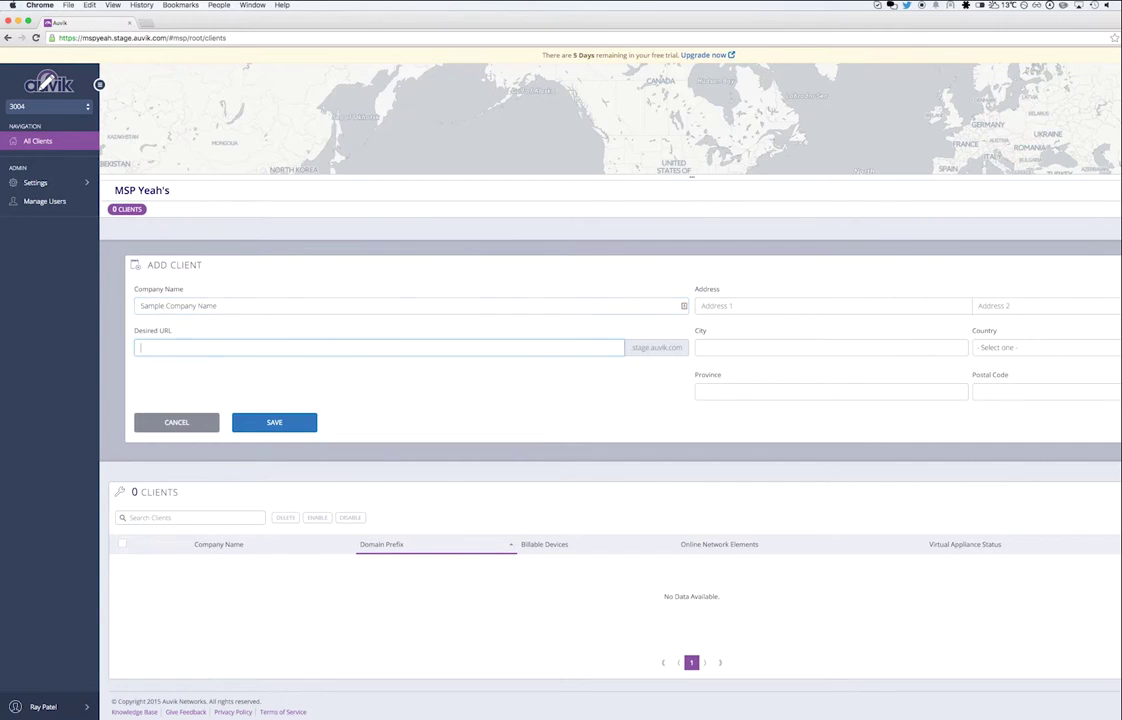
text(samplecompany1)
Enter the client's street address, city, country Canada, province Ontario and postal code, then save
key(Tab)
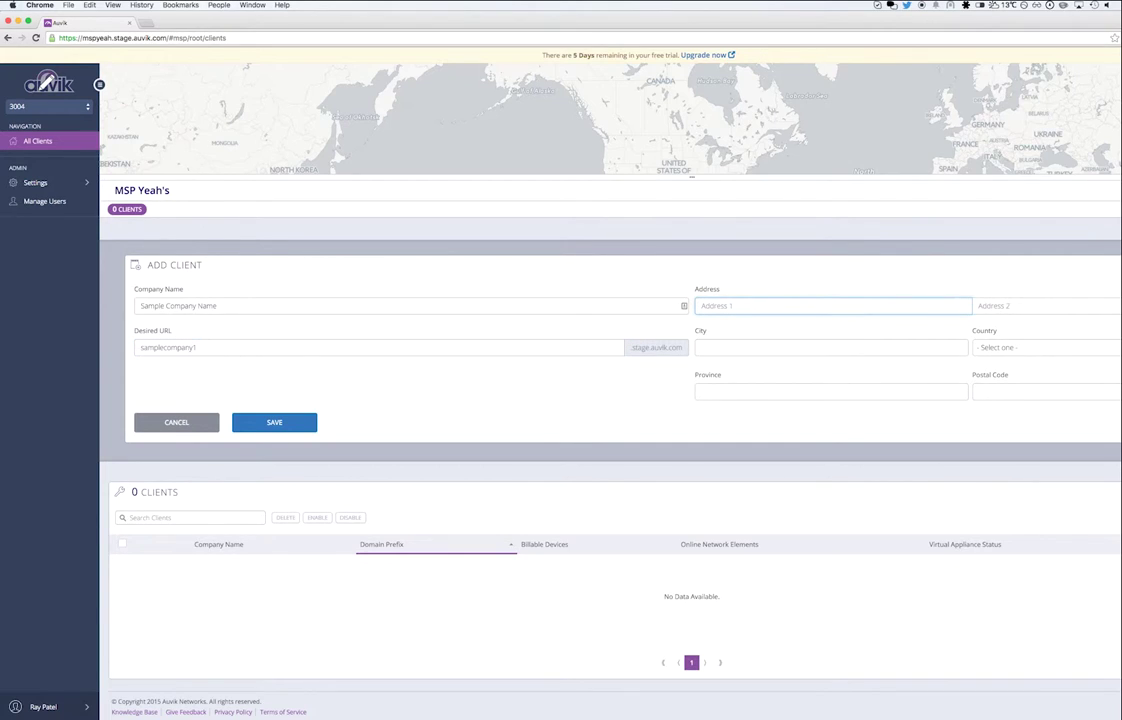
key(Tab)
key(Tab)
text(Wa)
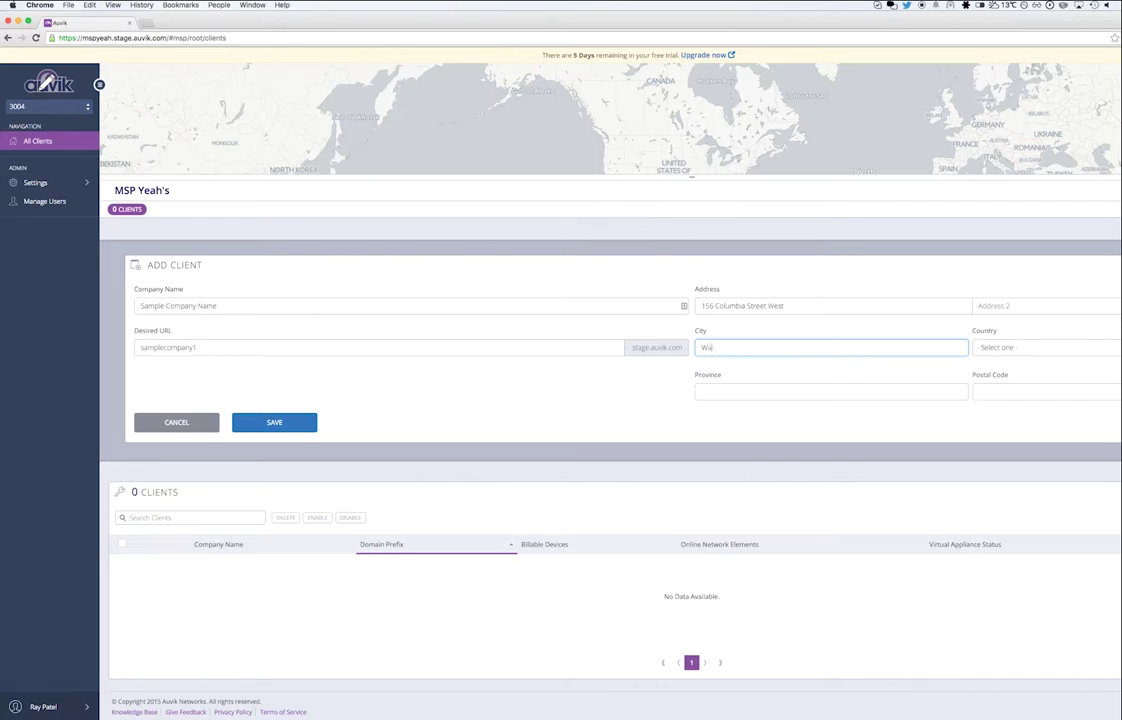
text(terloo)
key(Tab)
key(c)
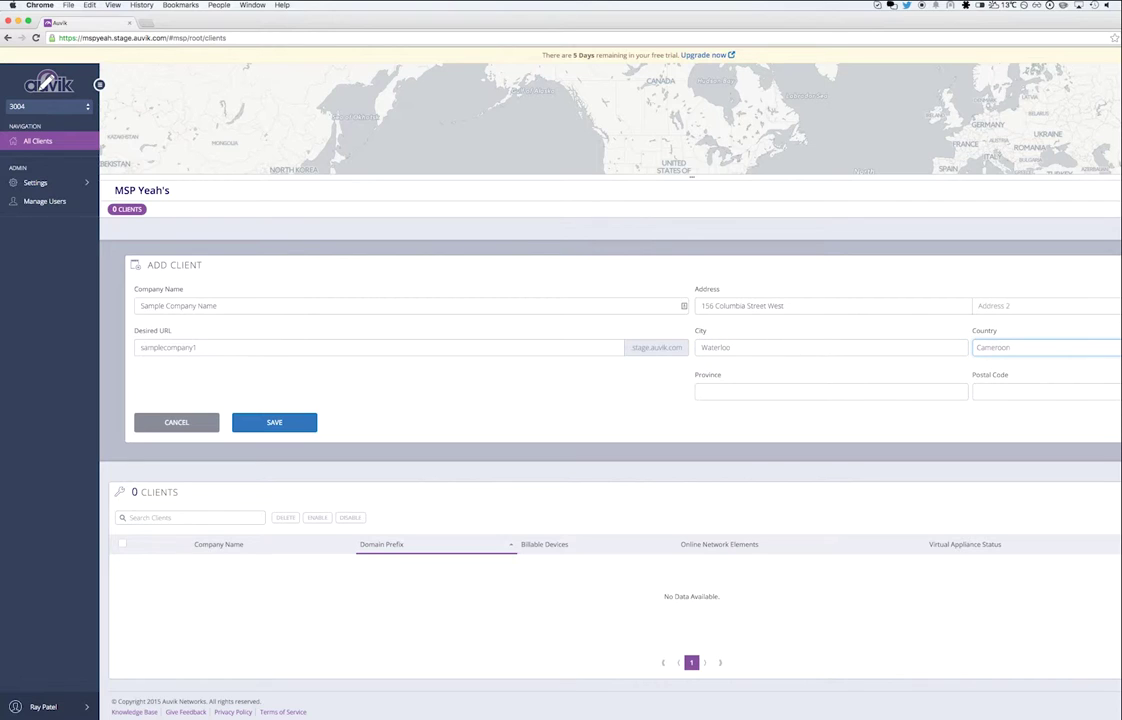
key(c)
key(Tab)
key(o)
key(Tab)
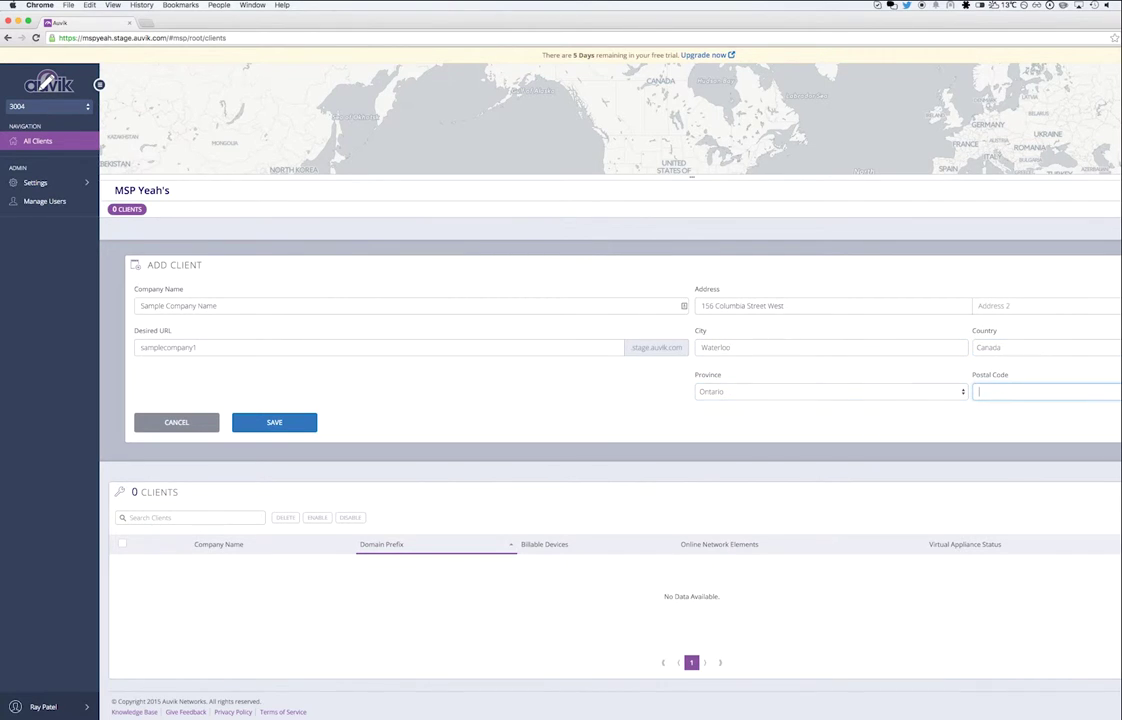
text(N2L 3L3)
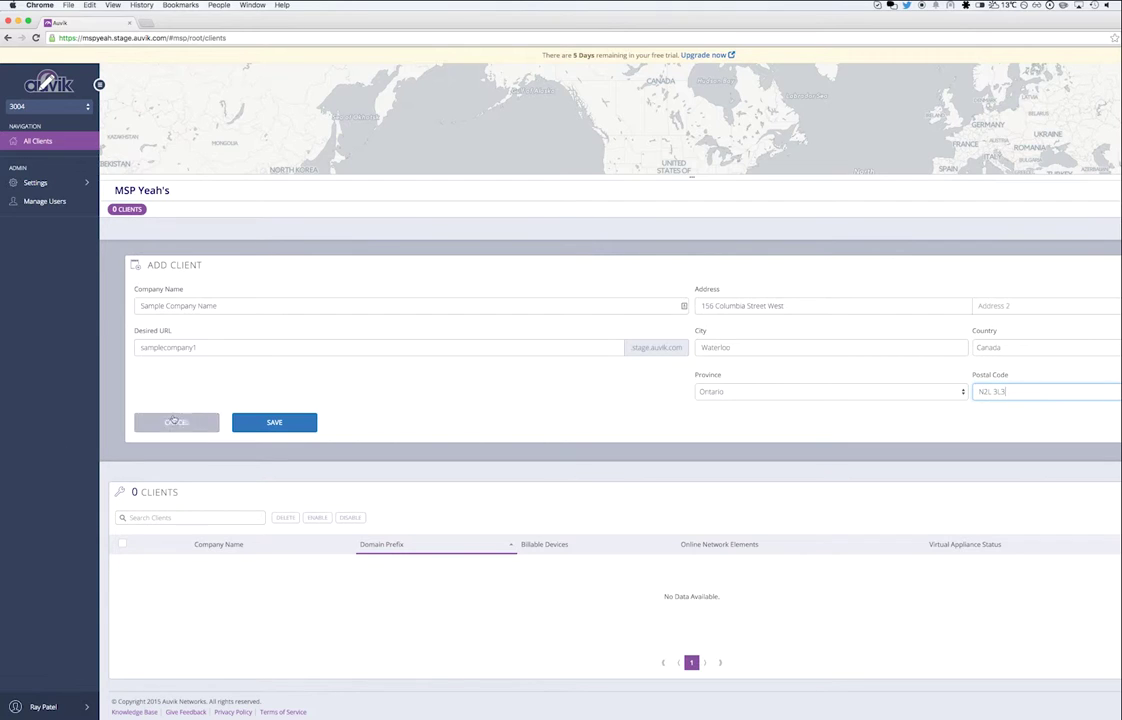
click(274, 422)
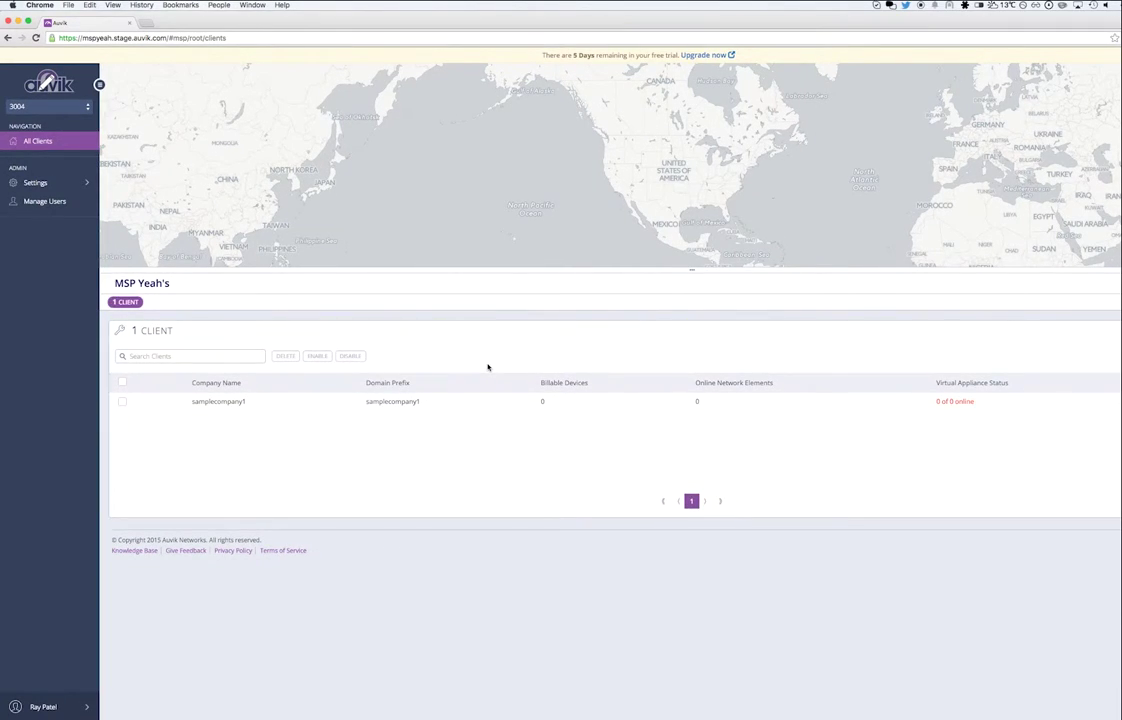
Open the samplecompany1 client's dashboard from the All Clients list
click(303, 401)
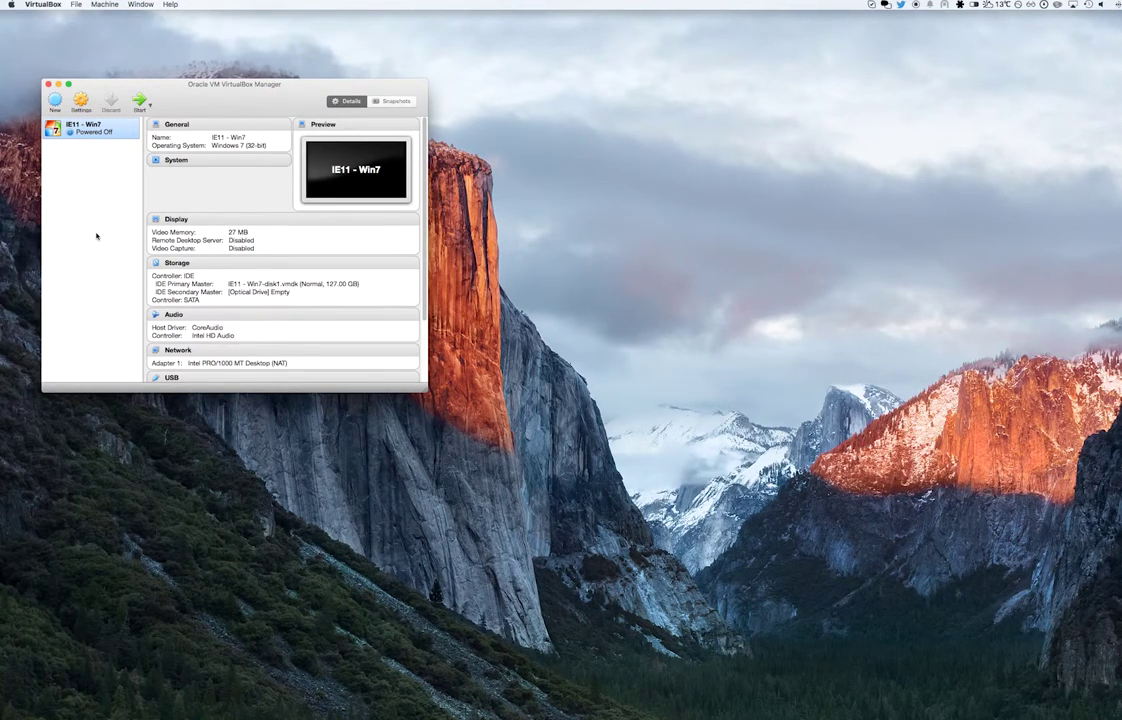
Choose ovas/samplecompany1.ova as the appliance to import in VirtualBox
click(77, 4)
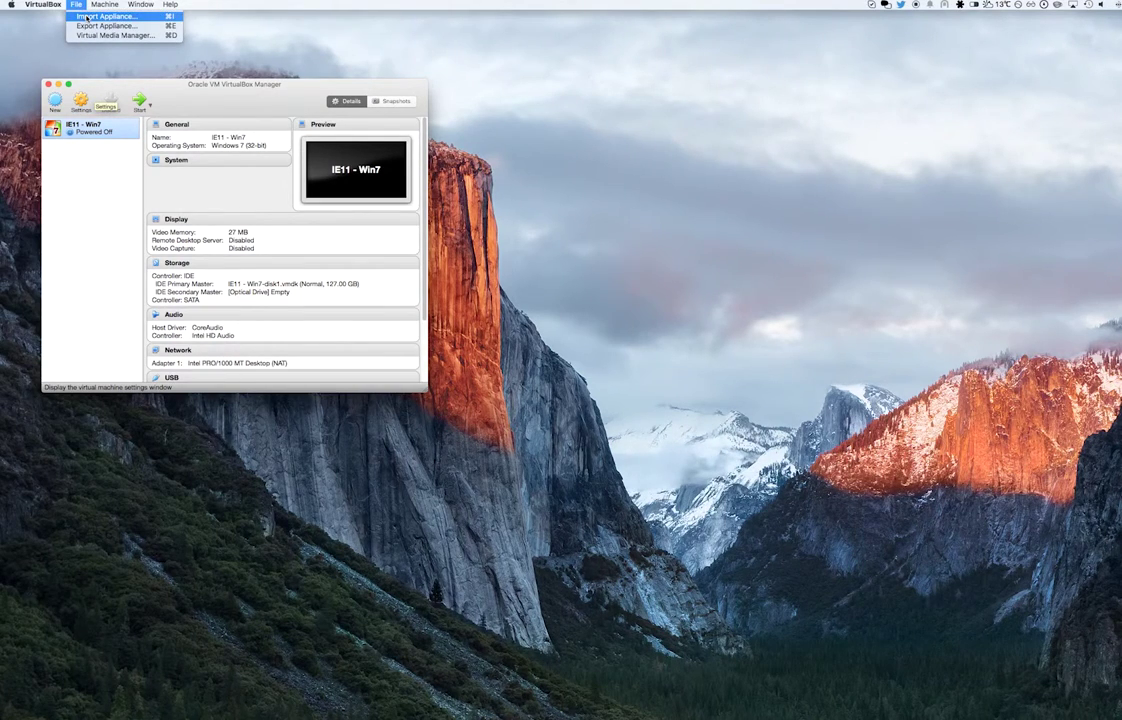
click(87, 17)
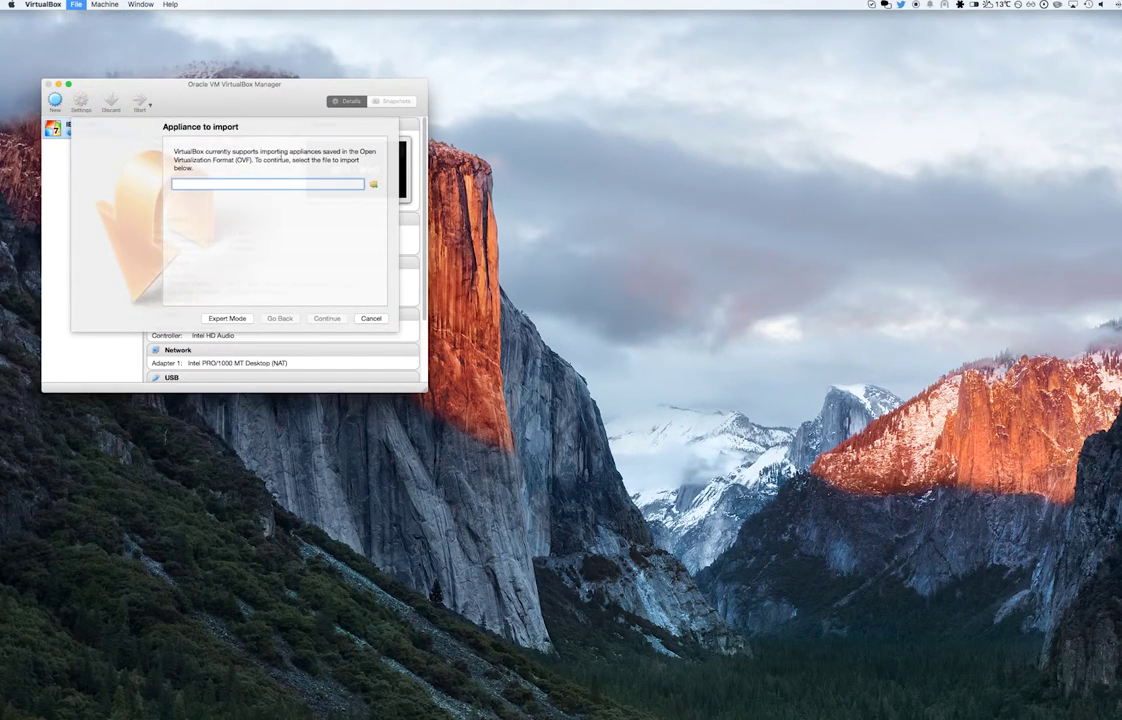
click(374, 184)
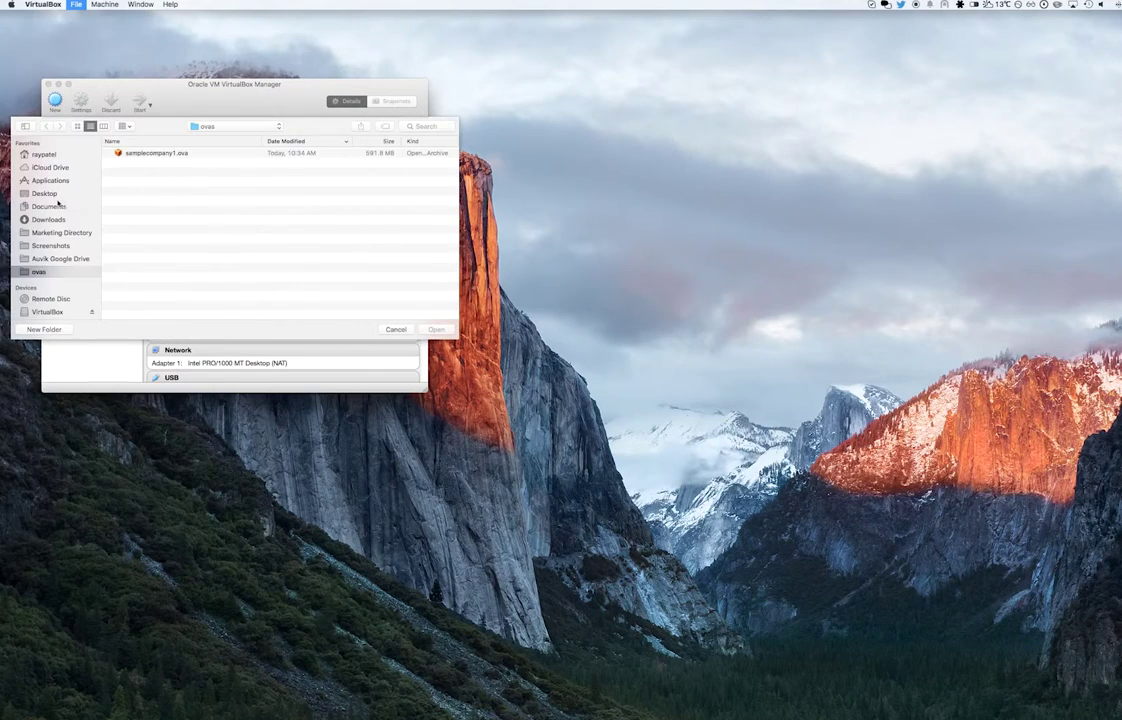
click(47, 274)
click(152, 155)
double_click(152, 155)
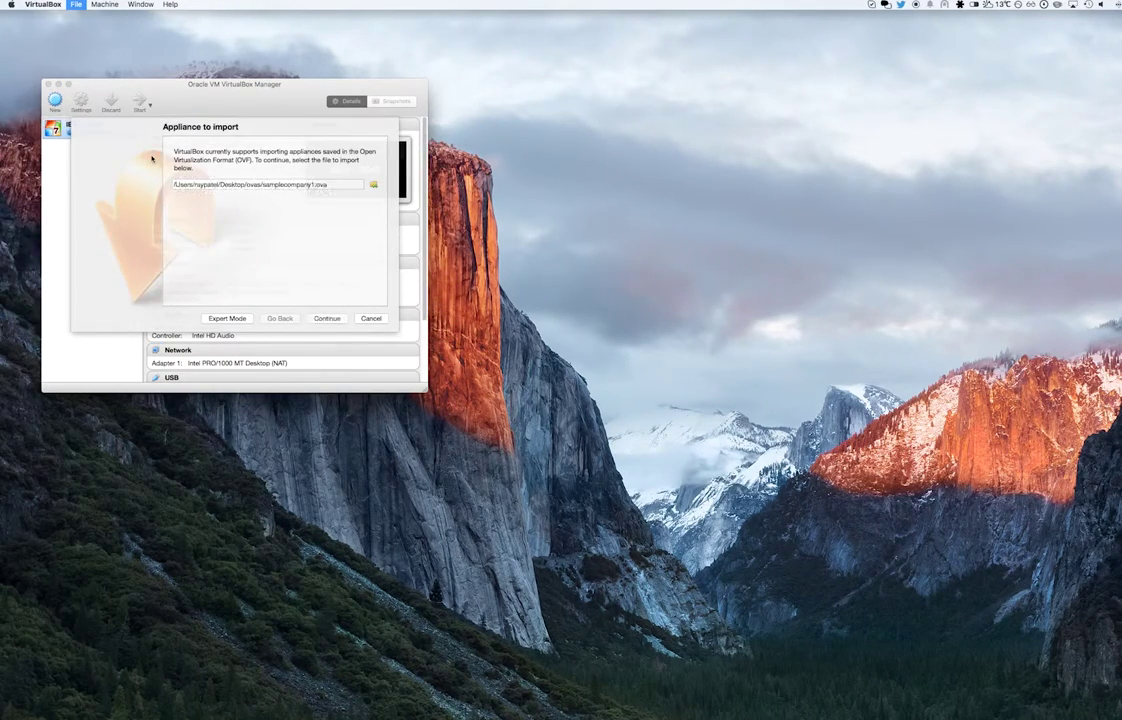
Import the Auvik appliance and start the new Auvik Virtual Appliance machine
click(318, 319)
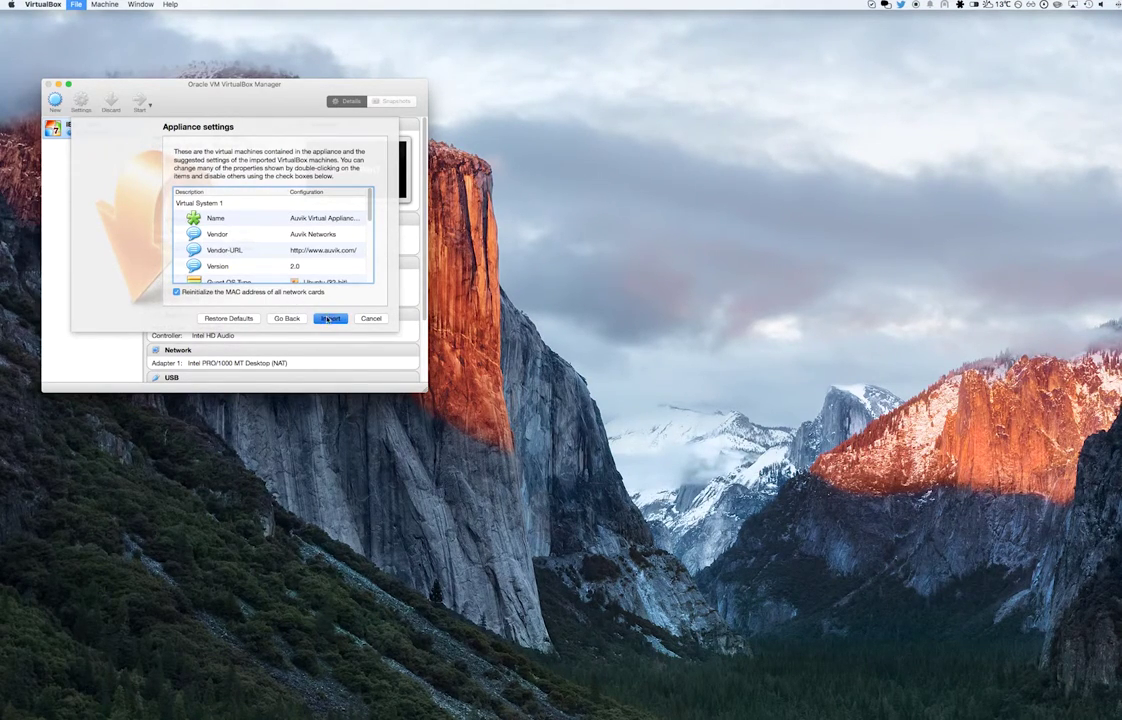
click(328, 319)
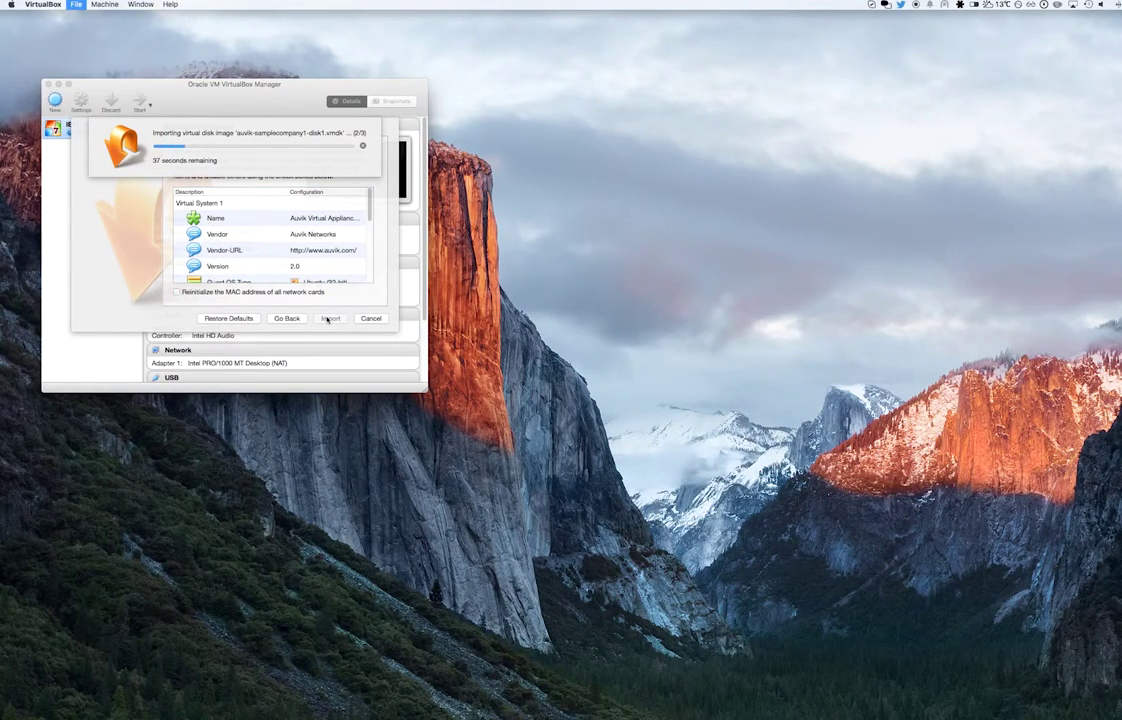
double_click(98, 150)
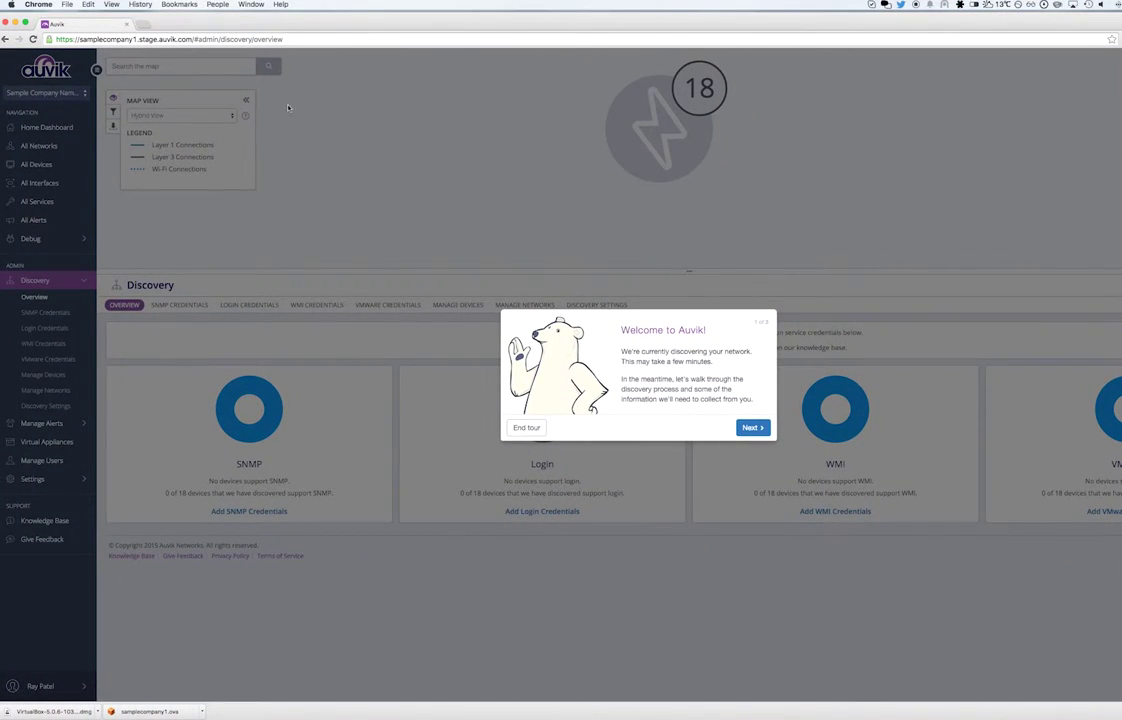
End the welcome tour and expand the map's 18-device cluster into individual devices
click(748, 426)
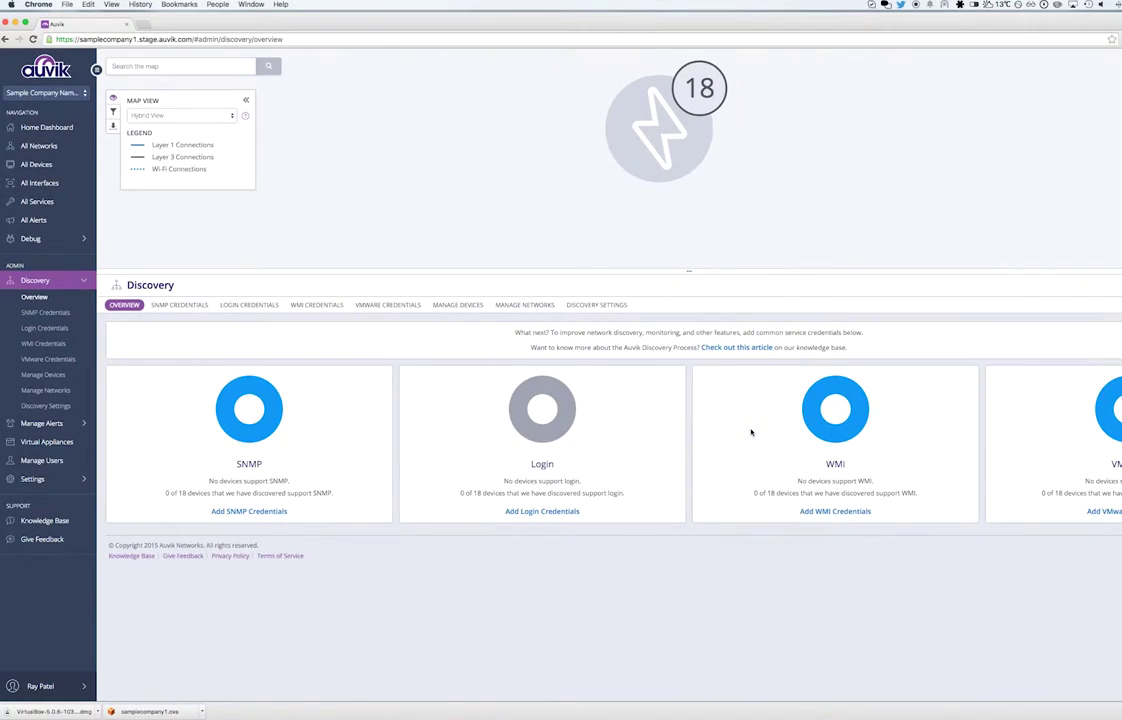
click(764, 256)
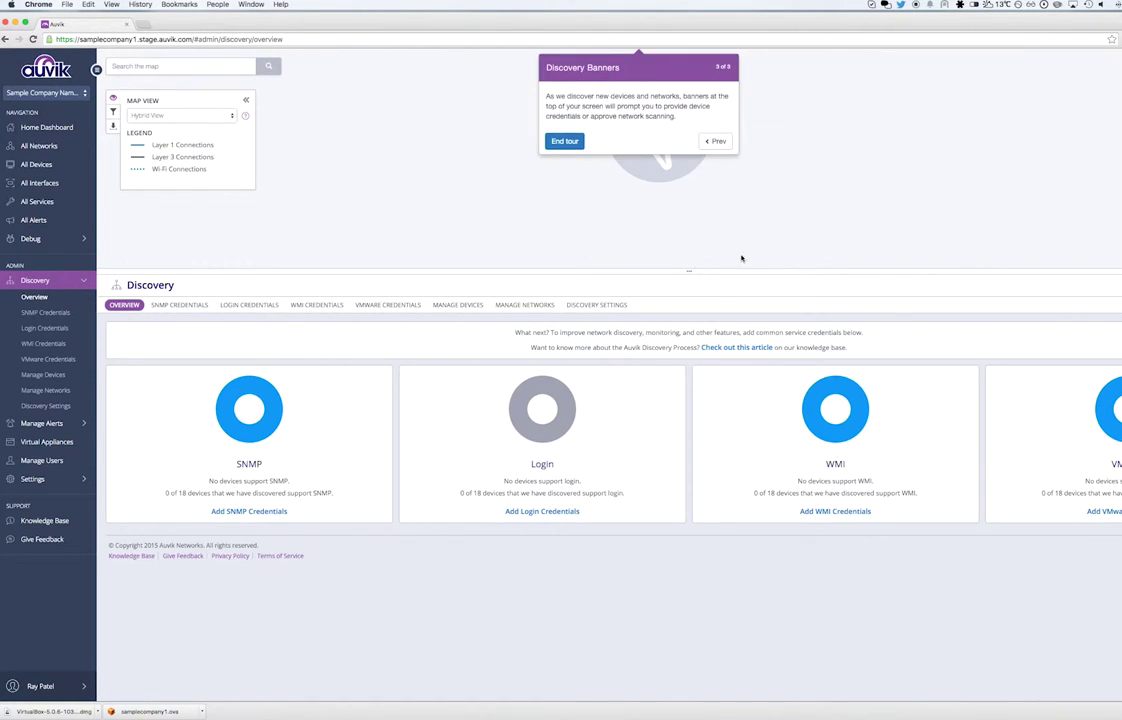
click(570, 143)
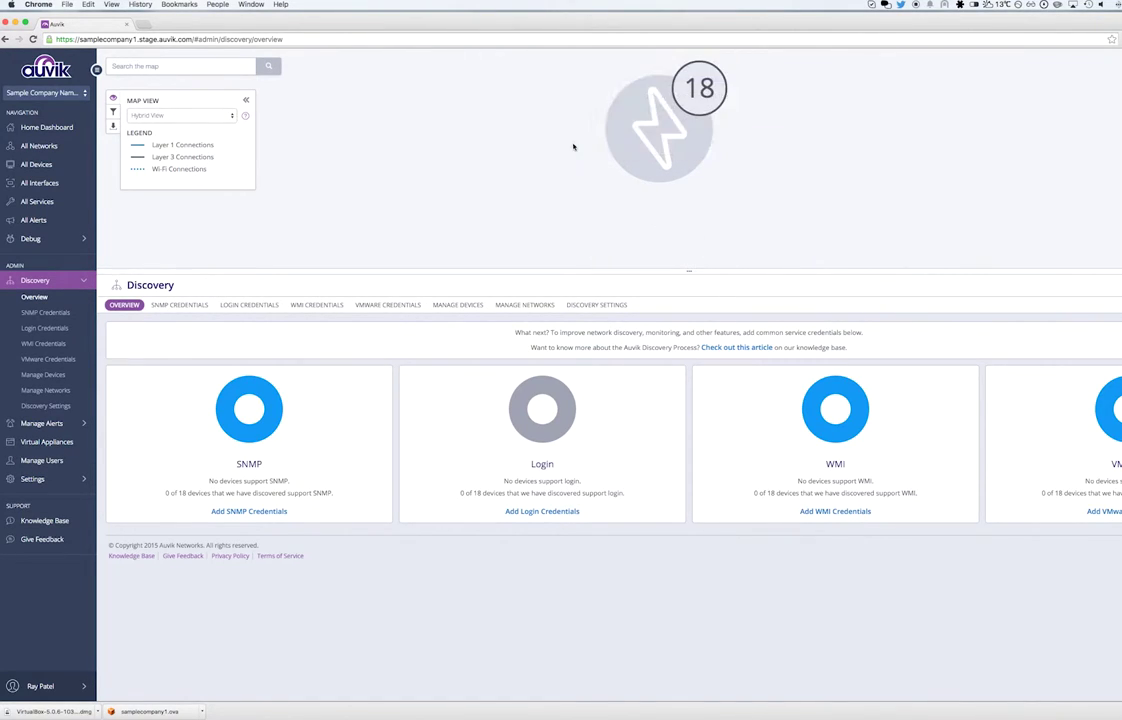
click(636, 140)
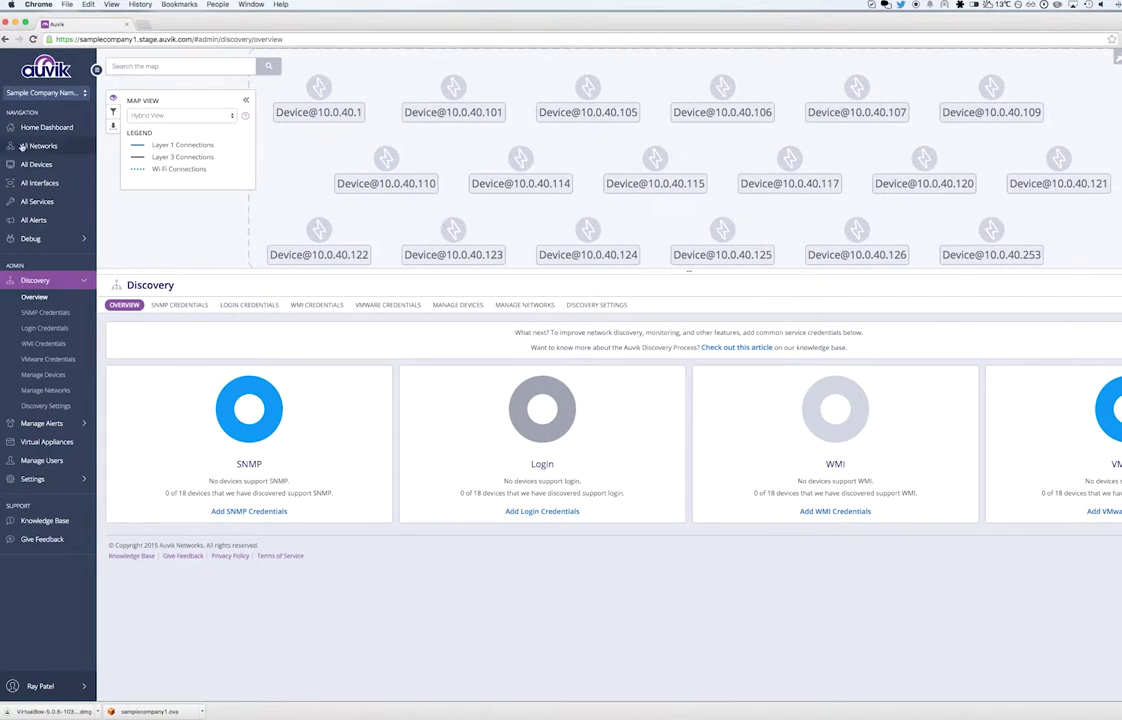